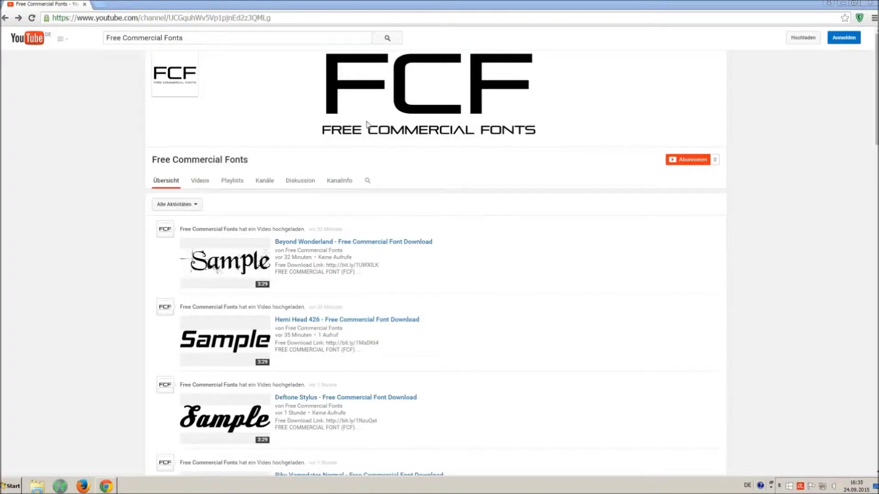
Scroll the Free Commercial Fonts channel and open the 'Riky Vampdator Normal - Free Commercial Font Download' video
drag(233, 39, 105, 33)
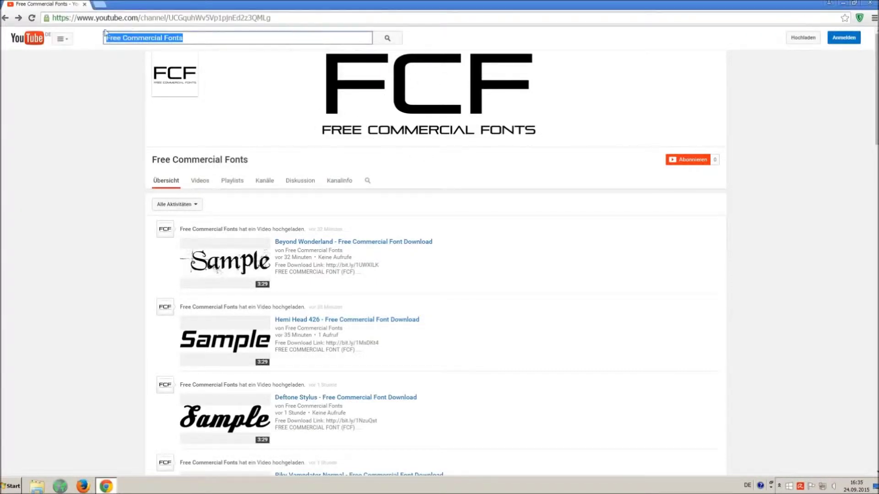
click(222, 38)
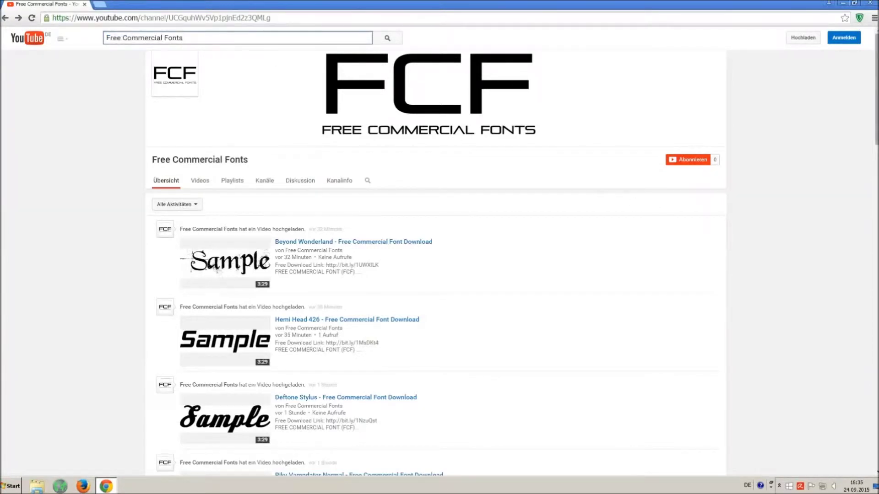
scroll(513, 261, down, 2)
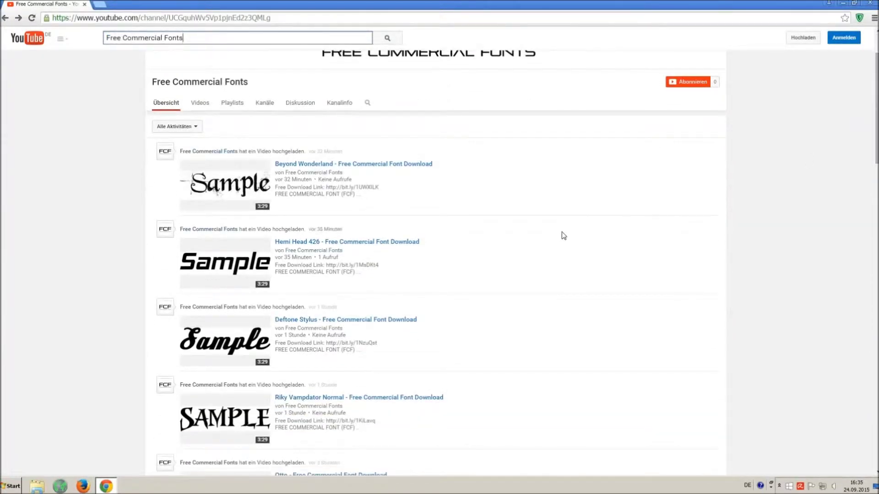
scroll(562, 232, down, 1)
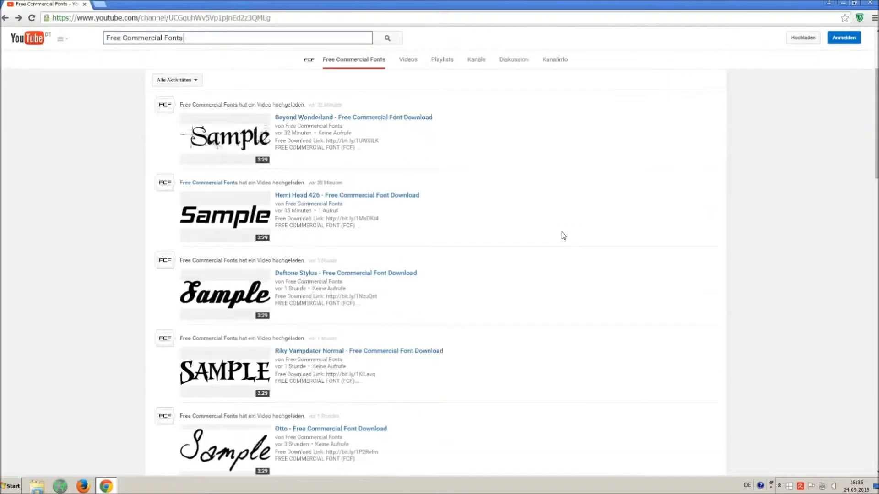
click(305, 352)
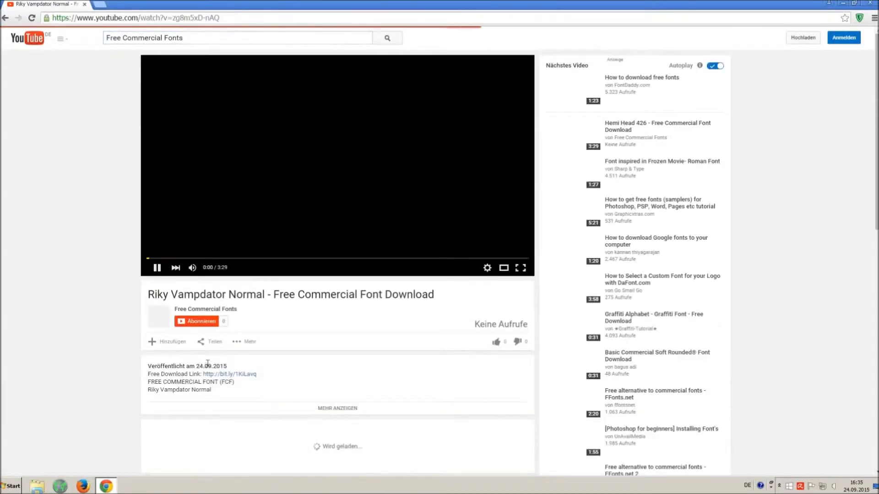
Pause the video and expand its description to reach the license notice and free download link
click(155, 268)
click(332, 410)
scroll(304, 393, down, 2)
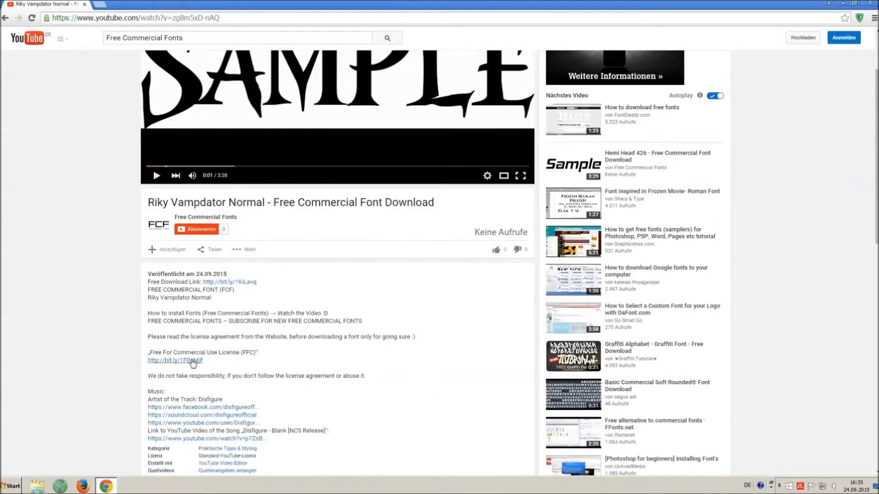
drag(148, 339, 214, 358)
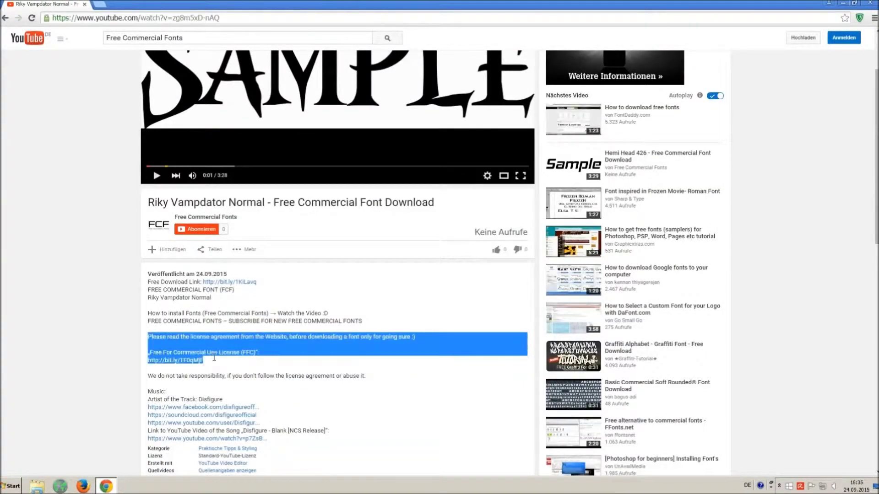
click(254, 370)
scroll(254, 371, up, 2)
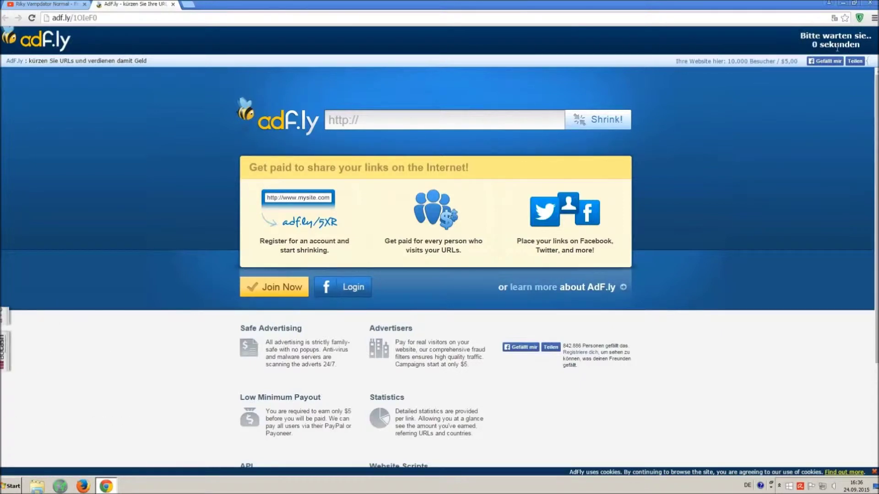
Skip both adf.ly adverts to reach the 1001fonts Riky Vampdator Normal page
click(825, 41)
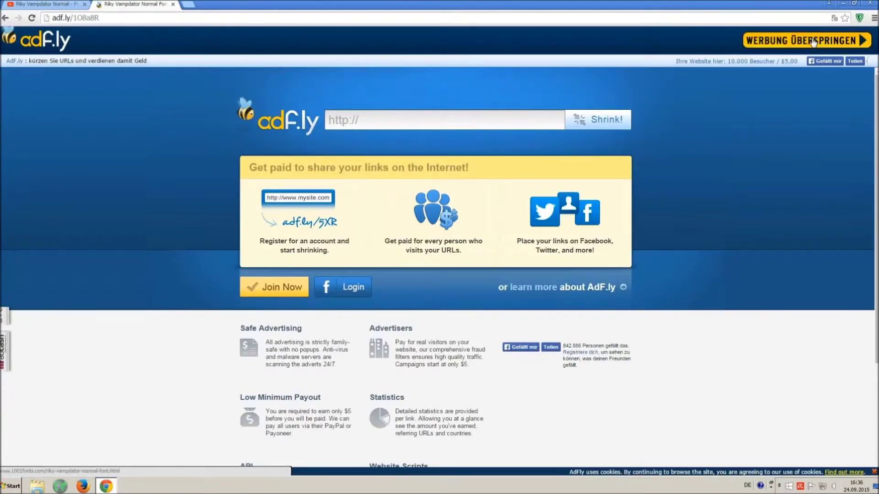
click(813, 41)
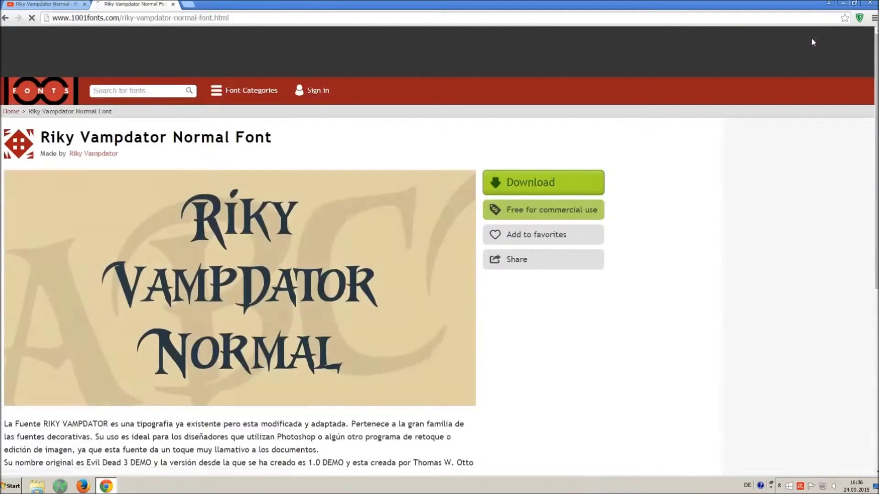
Download Riky Vampdator Normal as a TTF file from the font's Styles section
drag(40, 137, 319, 140)
click(331, 145)
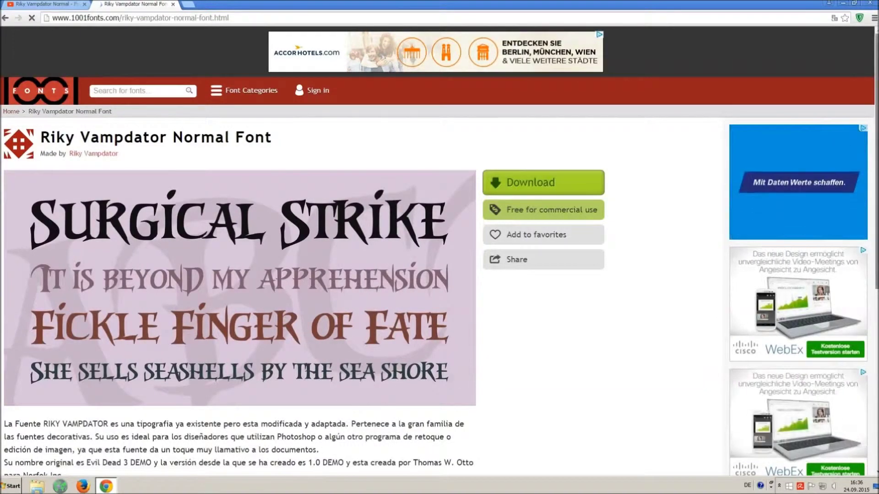
scroll(517, 191, down, 3)
scroll(440, 249, down, 5)
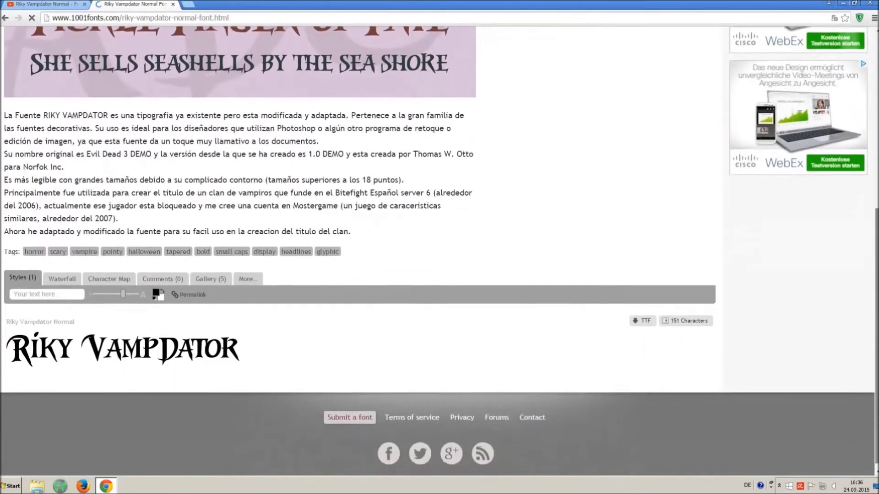
click(643, 320)
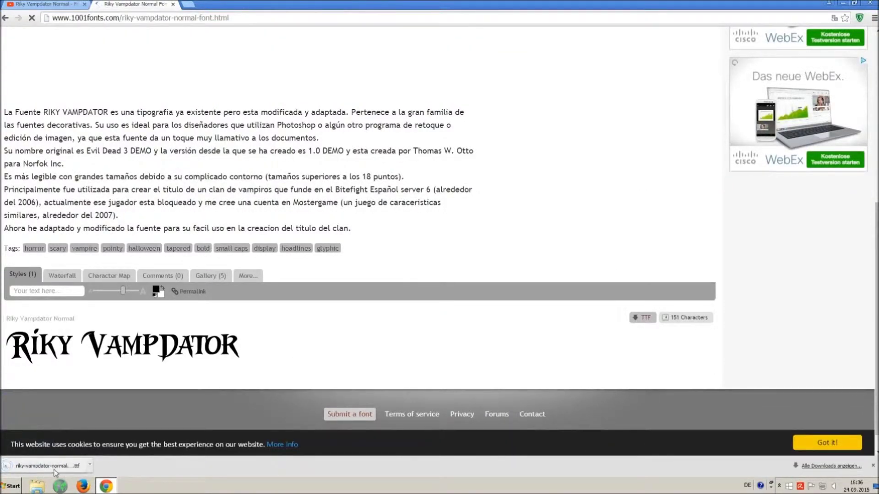
Open Control Panel, search 'font', and open the Schriftarten folder of installed fonts
click(8, 491)
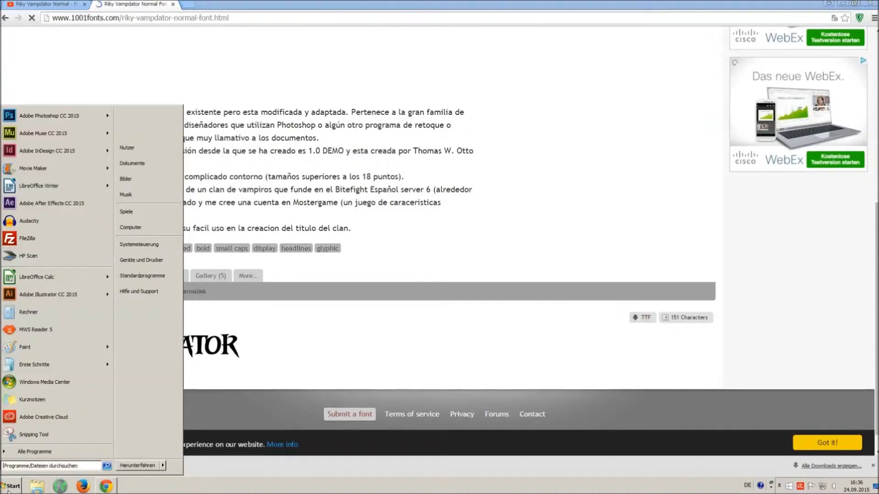
click(143, 250)
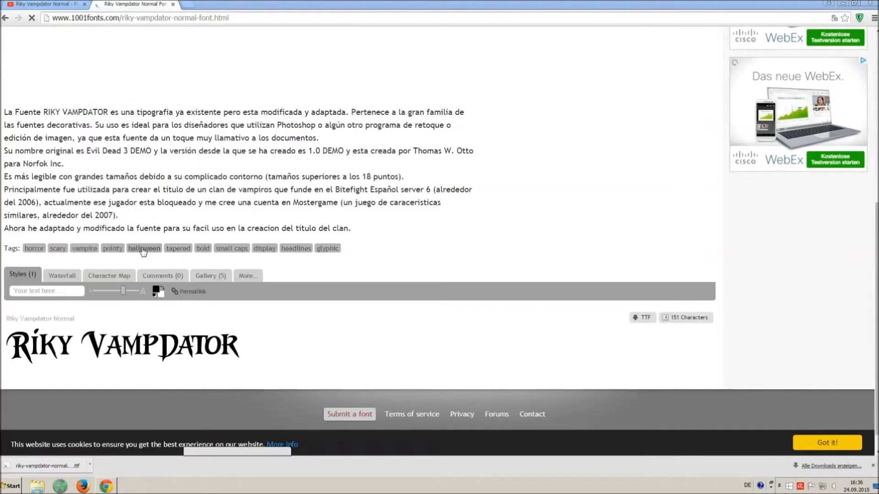
click(710, 124)
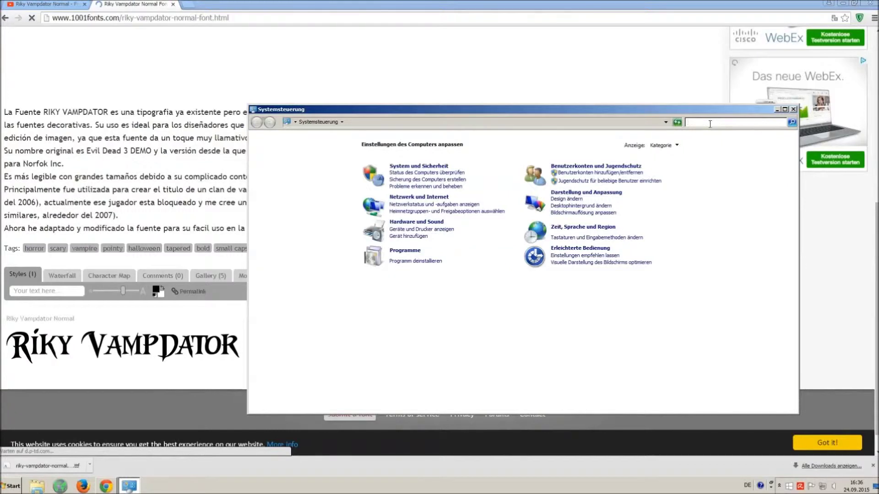
text(font)
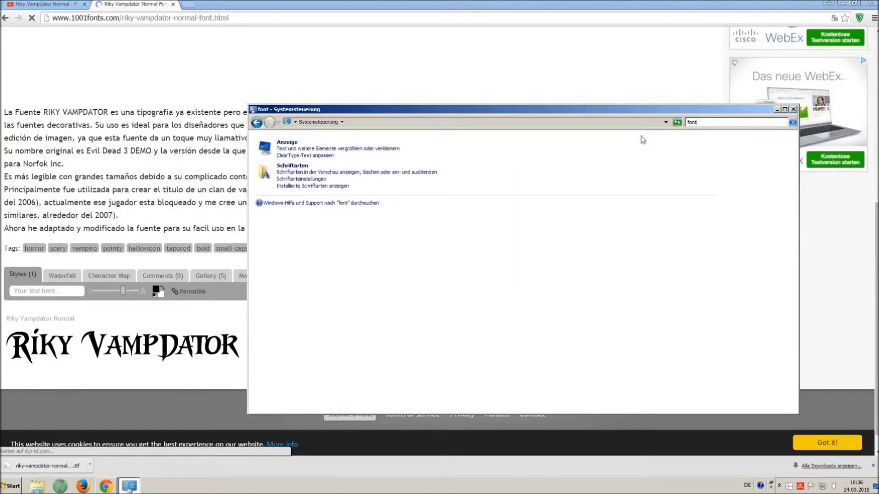
click(299, 169)
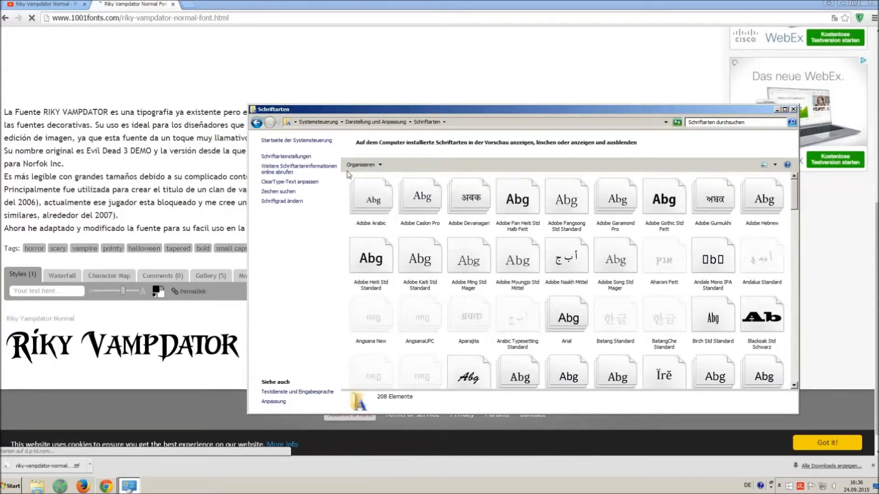
drag(351, 175, 458, 121)
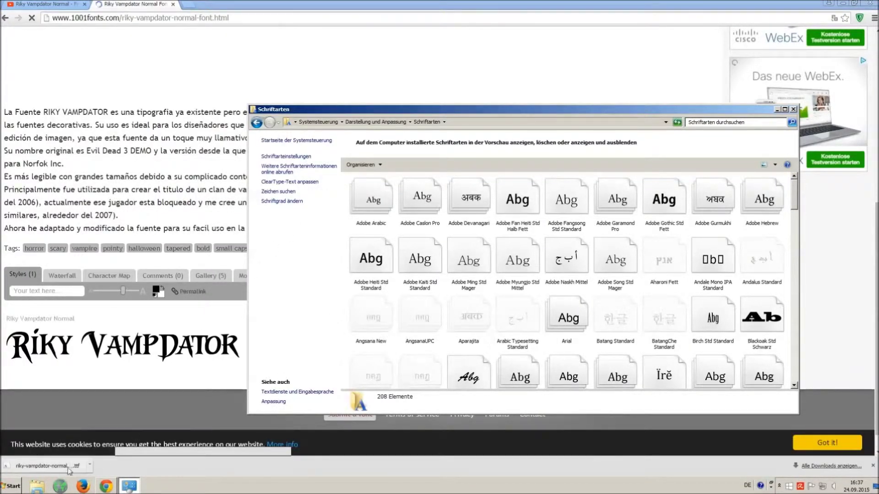
click(13, 487)
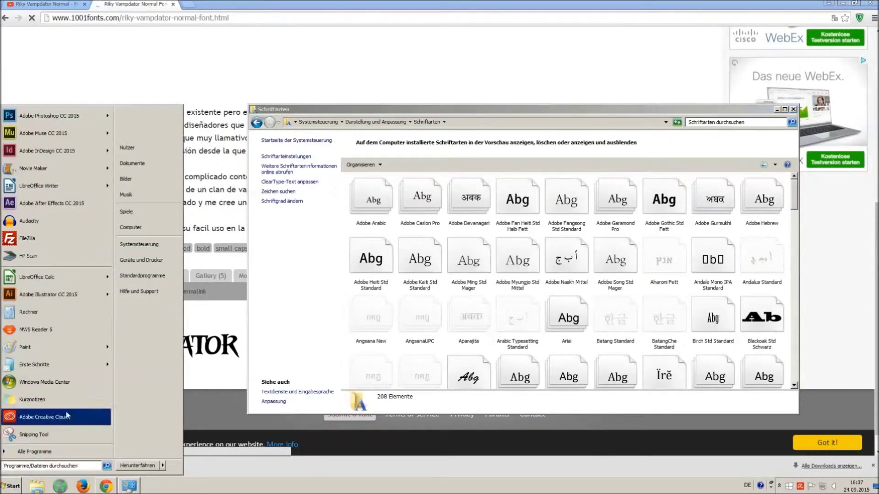
Drag the downloaded Riky Vampdator TTF from Downloads into the Fonts folder to install it
click(163, 230)
click(125, 243)
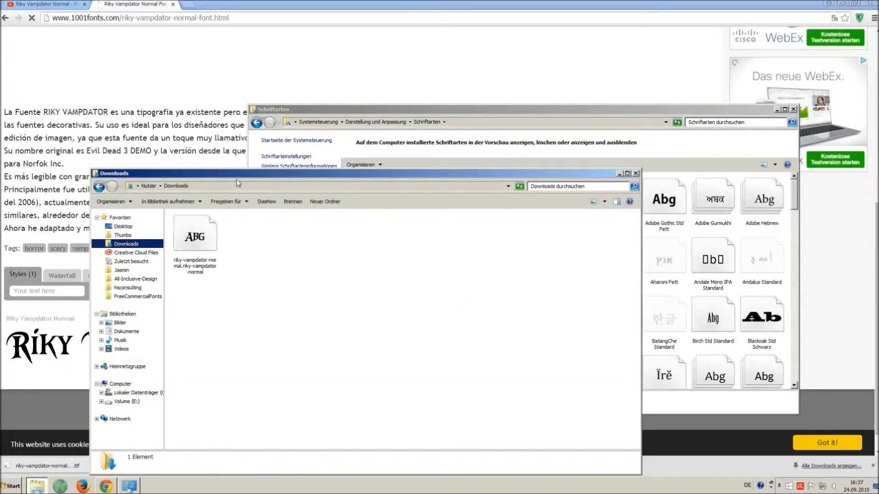
drag(237, 183, 221, 310)
drag(197, 367, 447, 240)
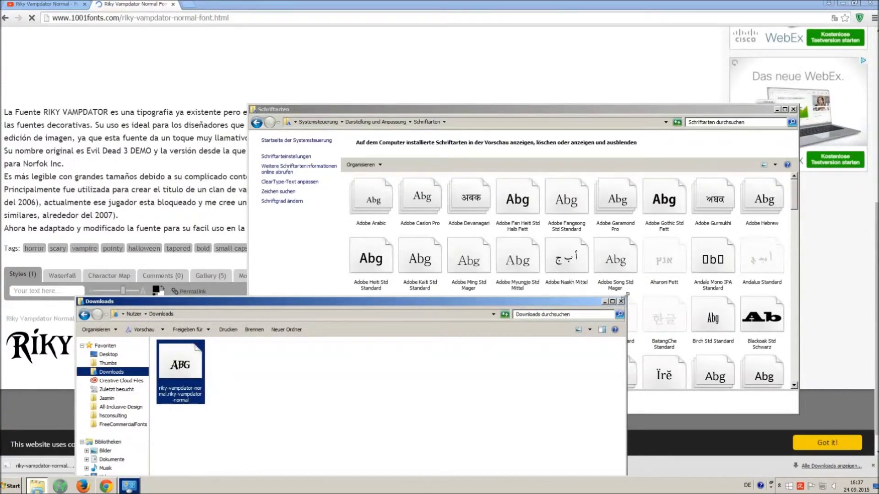
Close the Downloads and Fonts windows and the 1001fonts tab, then minimize Chrome
click(622, 303)
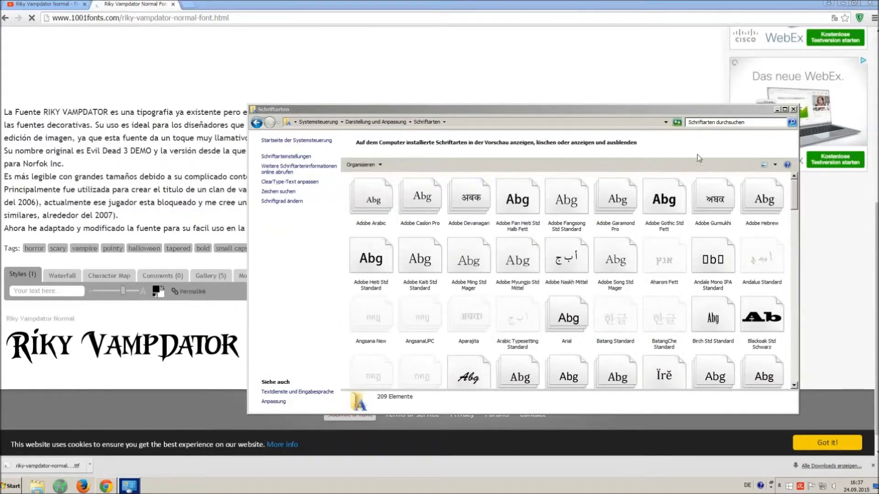
click(794, 110)
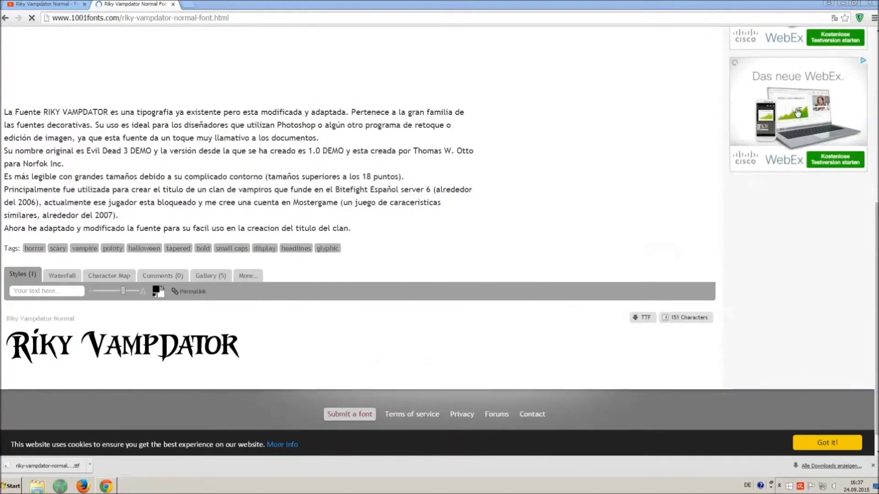
click(173, 4)
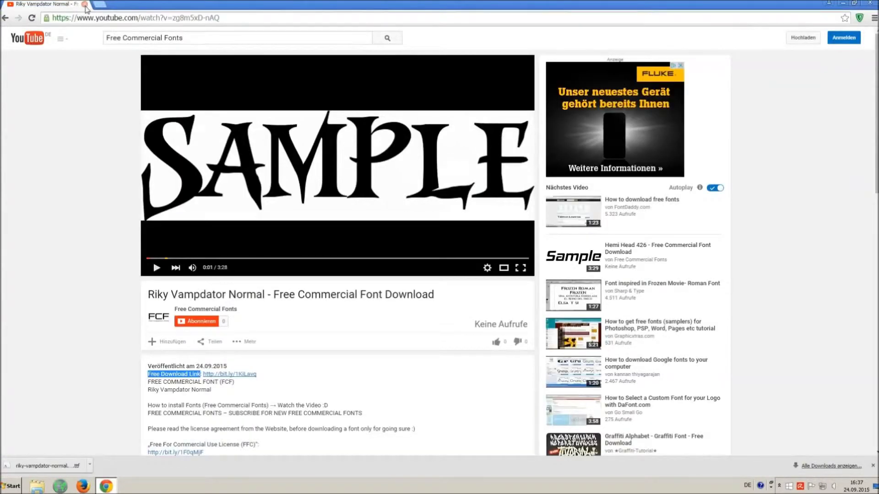
click(843, 3)
Launch LibreOffice Writer, type 'O MG THIS VOICE IS SO ANNOYING !!! :(' and select it all
double_click(18, 105)
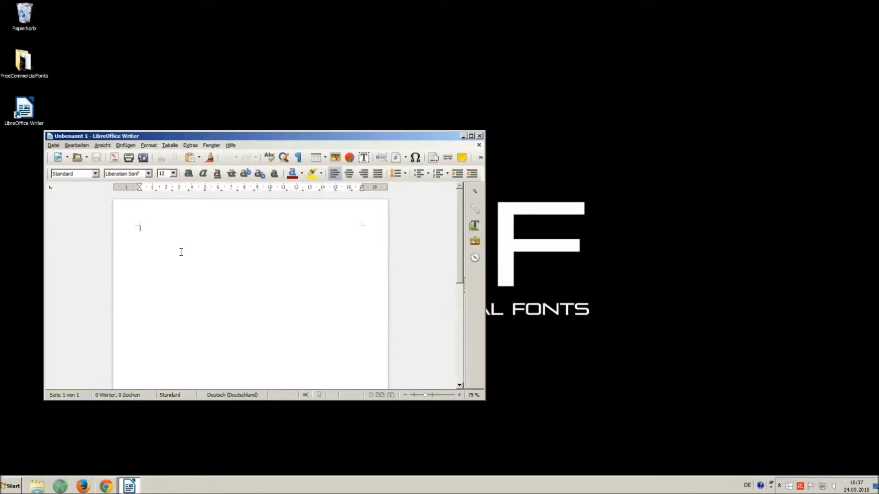
text(oICE IS SO ANNOYING)
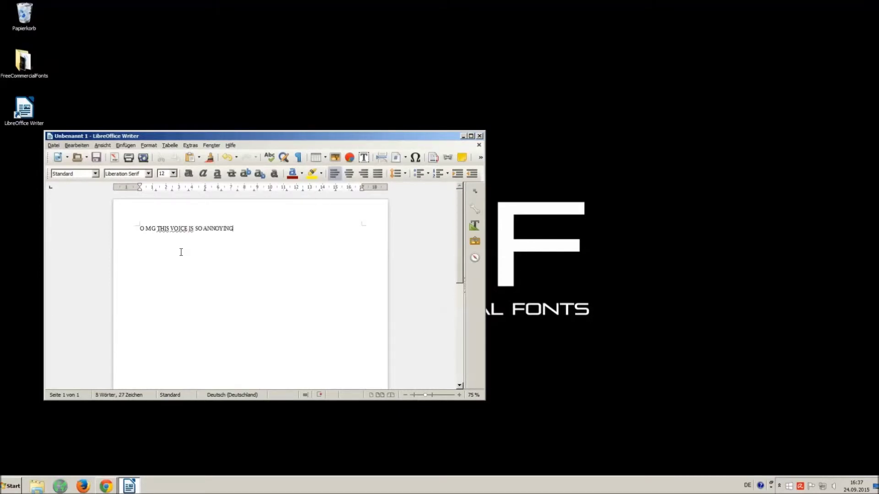
text(!!:()
key(ctrl+a)
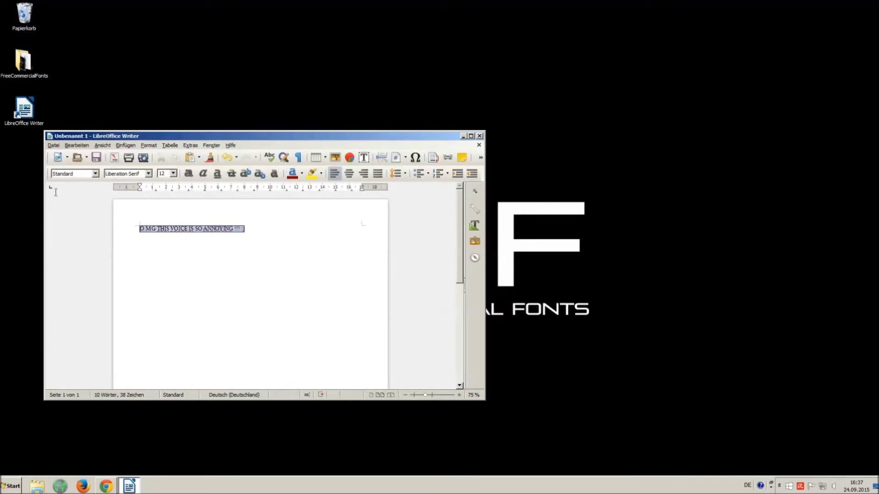
Set the selected line's font to Riky Vampdator Normal at 16 pt
double_click(123, 173)
text(Vam)
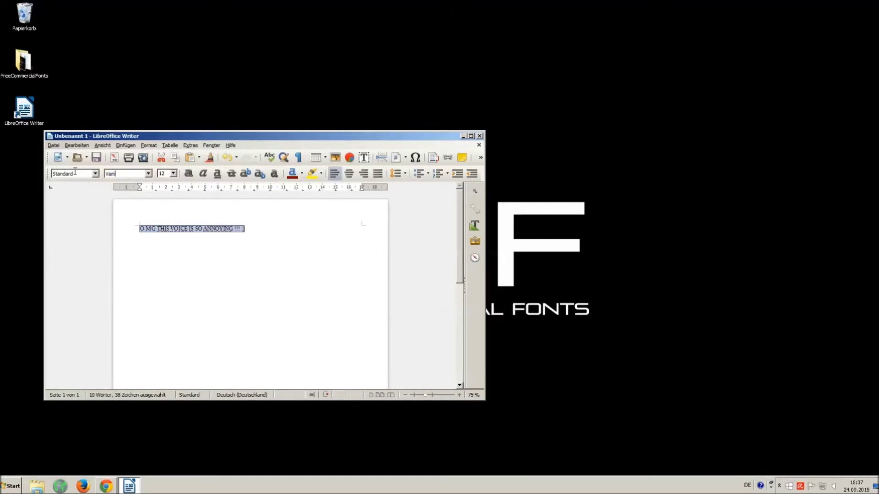
text( ')
key(BackSpace)
key(BackSpace)
key(BackSpace)
key(BackSpace)
key(BackSpace)
click(148, 174)
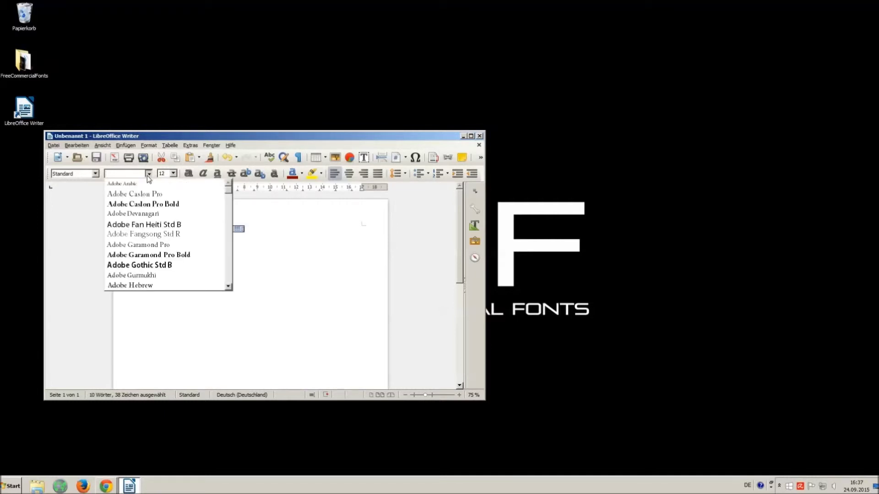
drag(229, 192, 236, 268)
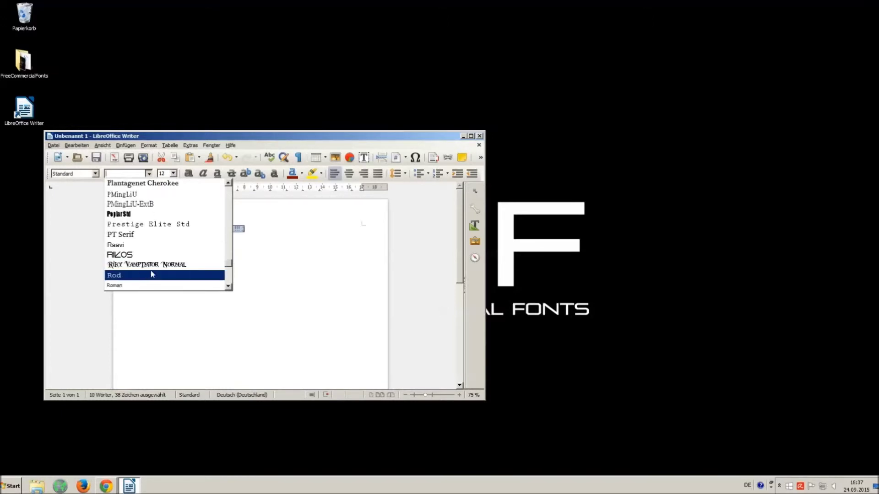
click(133, 266)
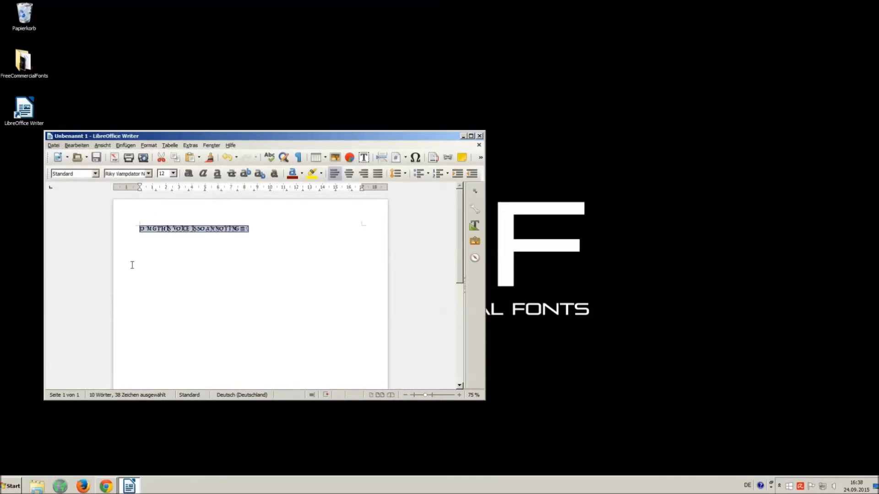
click(173, 174)
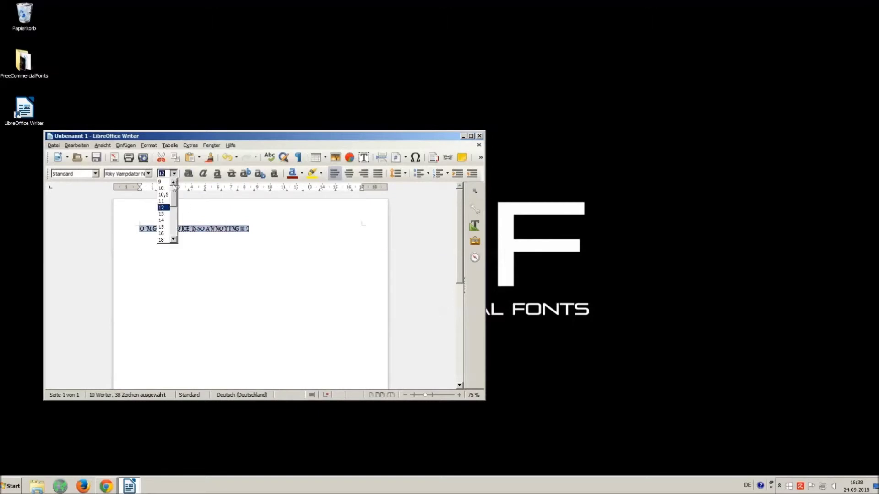
click(167, 238)
Add extra spaces between the words of the test line and reselect it
click(275, 252)
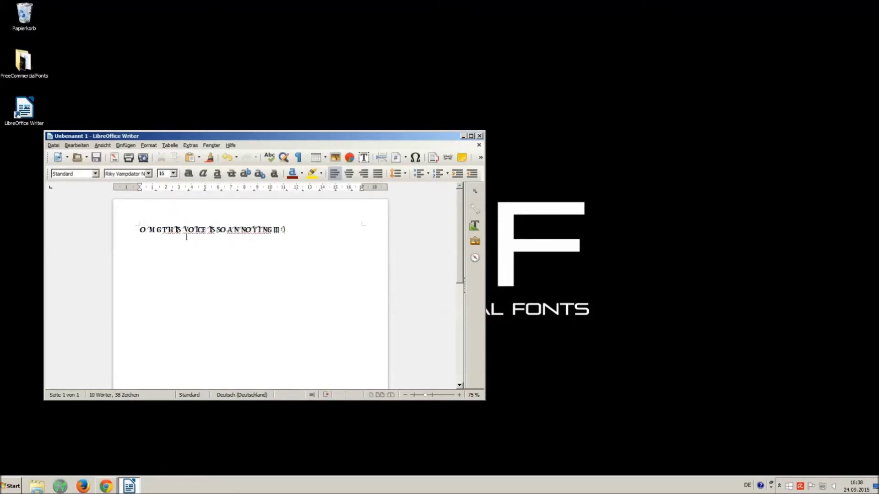
click(164, 230)
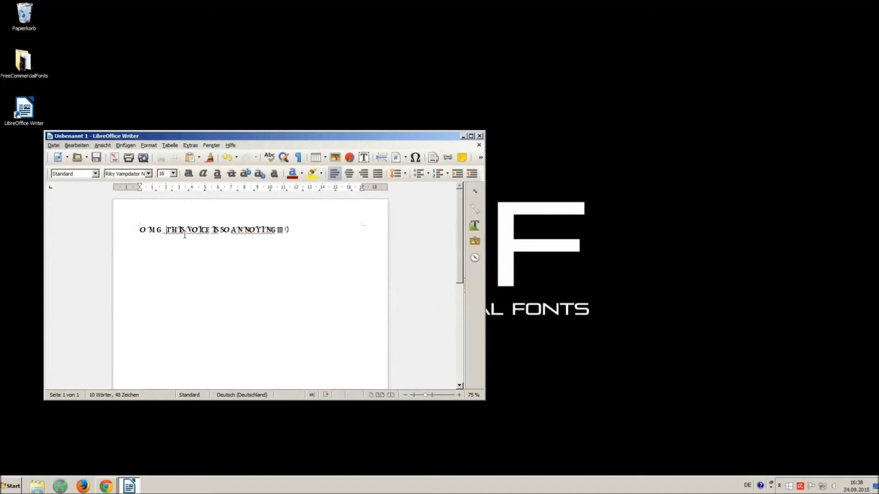
click(186, 229)
click(219, 230)
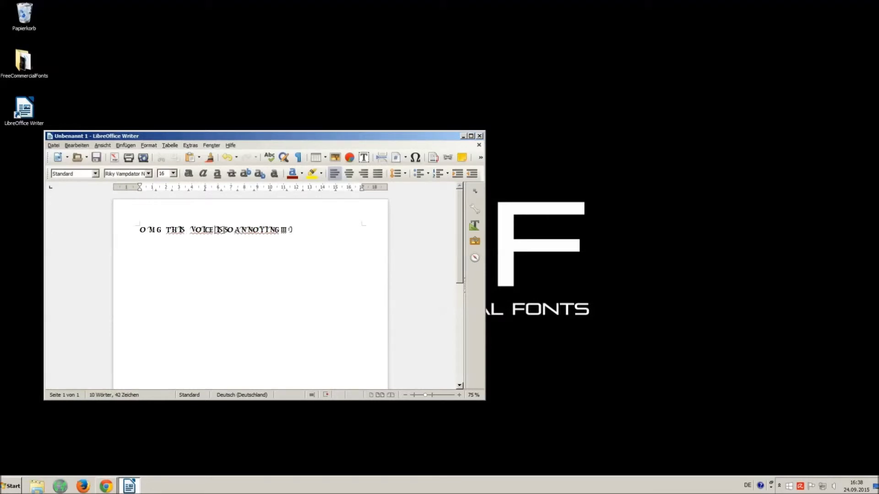
click(230, 230)
click(241, 230)
click(292, 230)
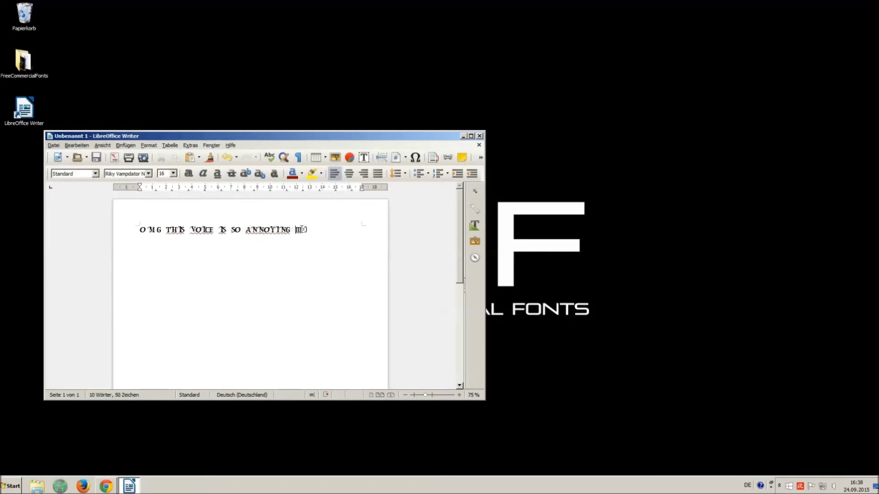
drag(321, 229, 134, 211)
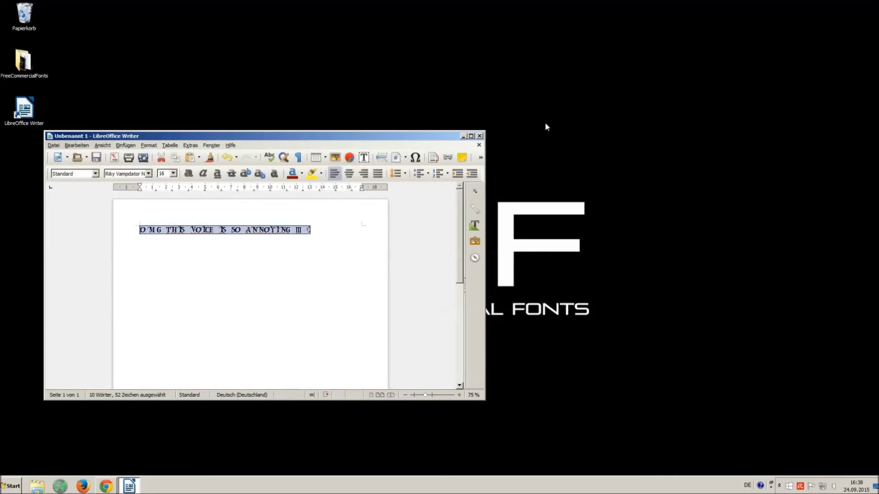
Close Writer with Nicht speichern and return to the YouTube video in Chrome
click(479, 136)
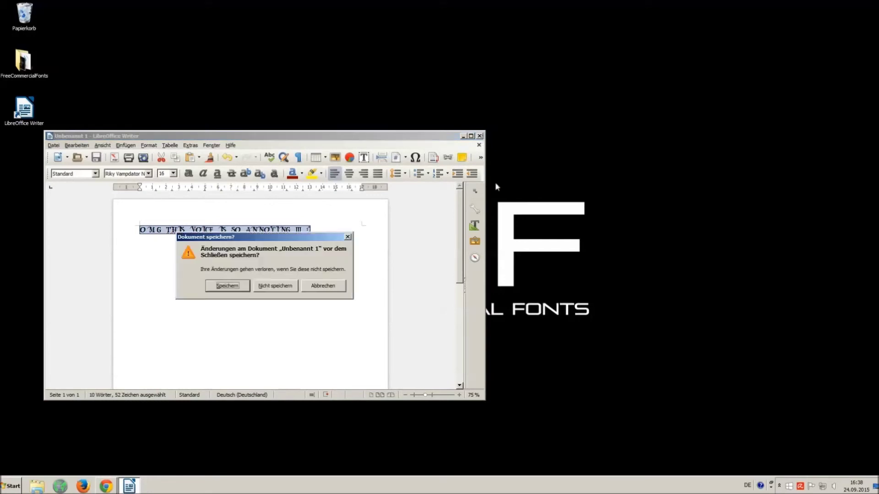
click(265, 285)
click(107, 487)
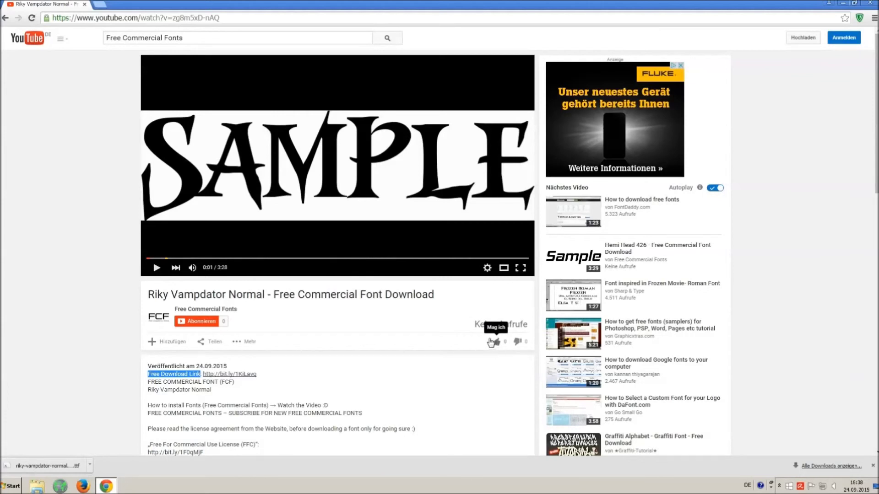
Close Chrome's downloads bar and select the Music credits in the video description
click(496, 347)
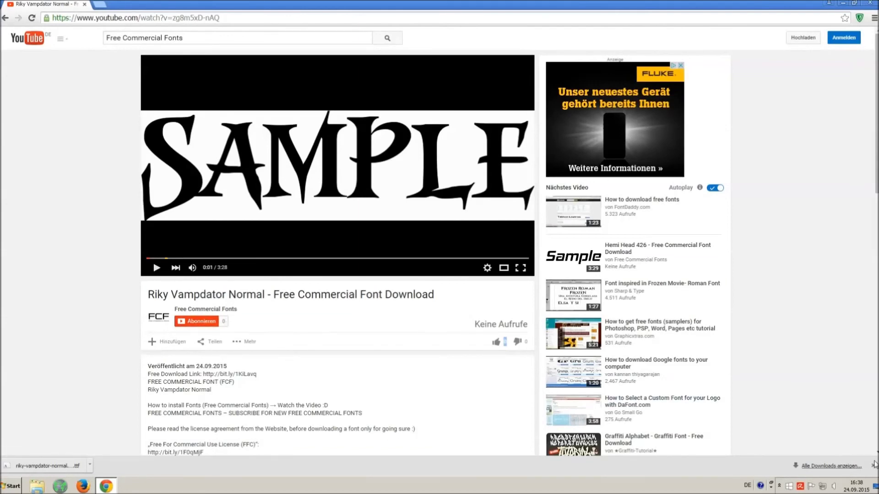
click(872, 465)
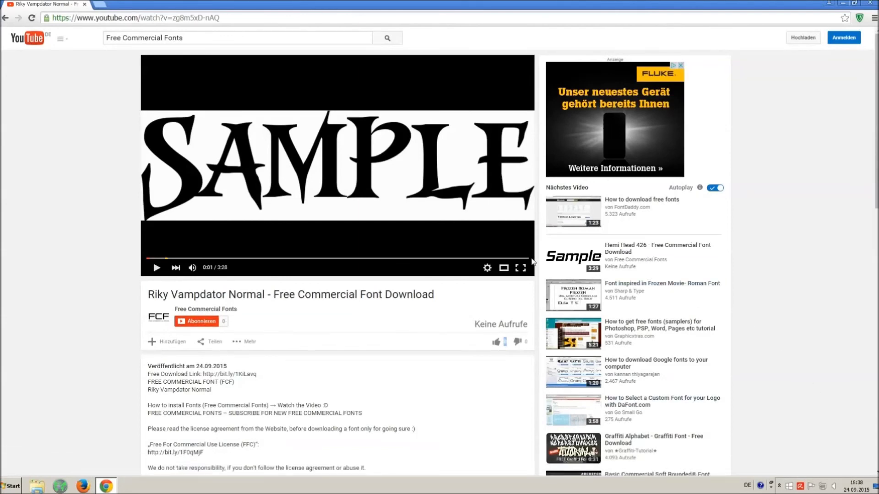
scroll(272, 305, down, 3)
scroll(272, 305, down, 1)
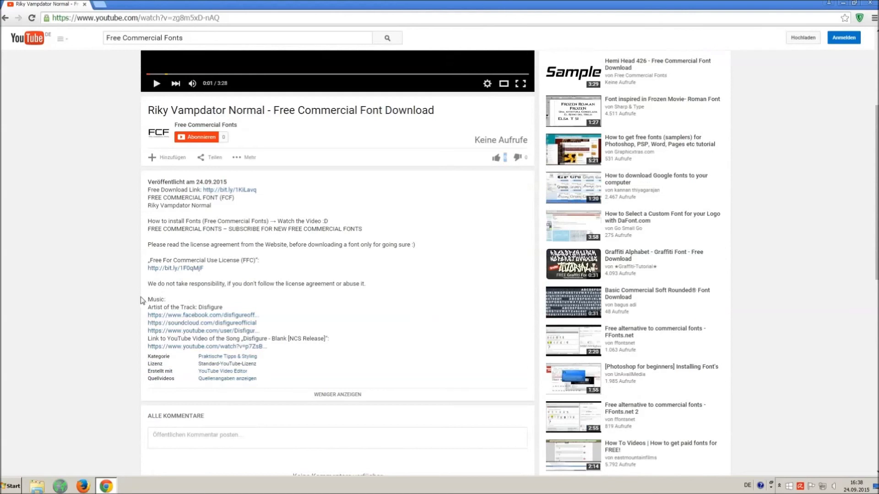
drag(149, 297, 414, 314)
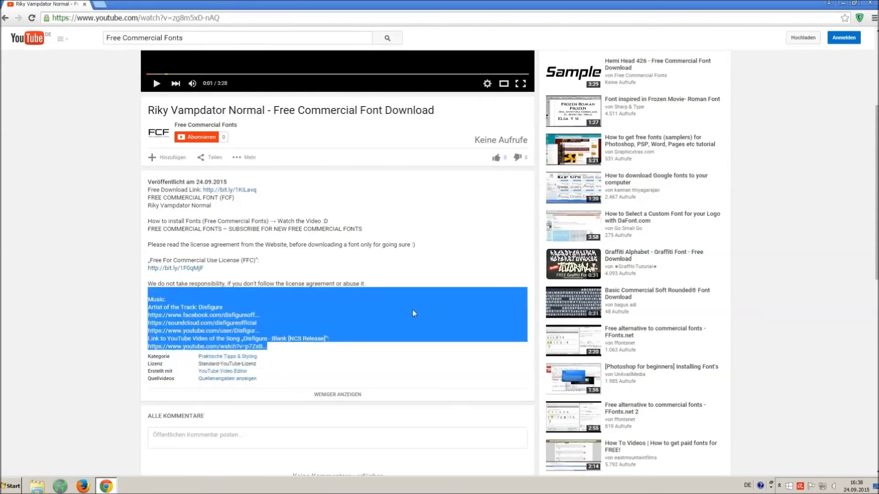